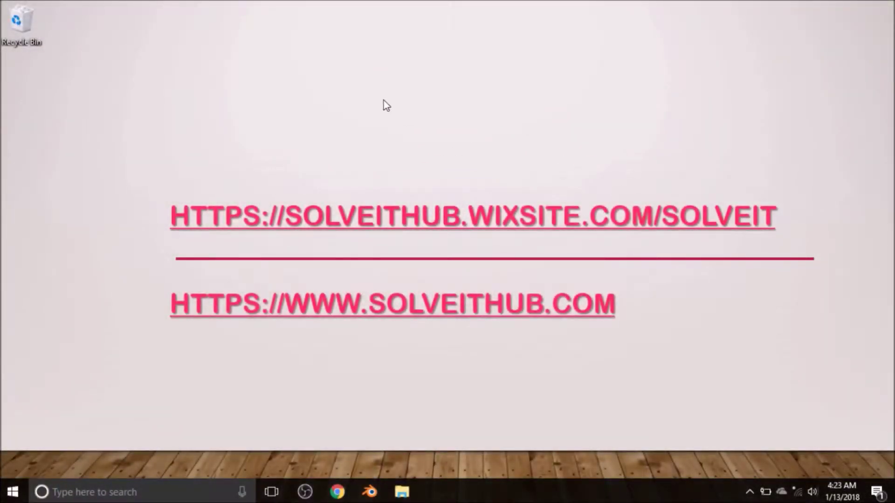
- Refresh the desktop six times from its right-click menu
{"action": "right_click", "coordinate": [383, 101]}
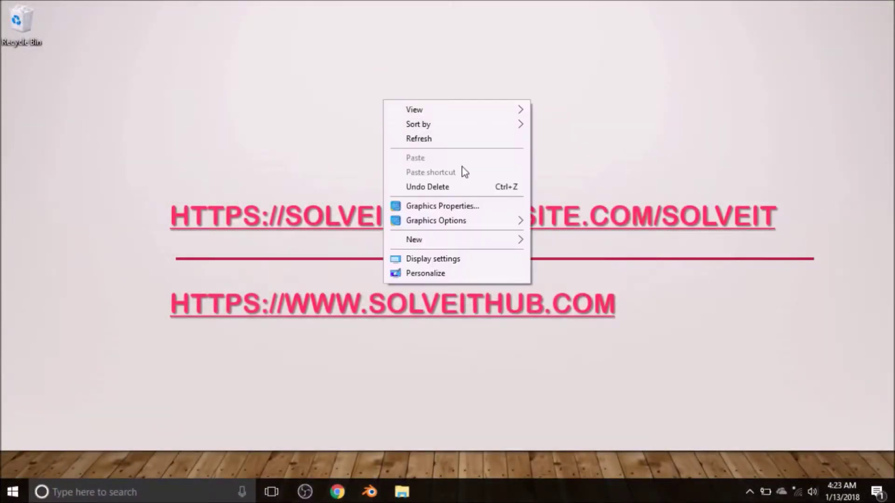
{"action": "left_click", "coordinate": [441, 139]}
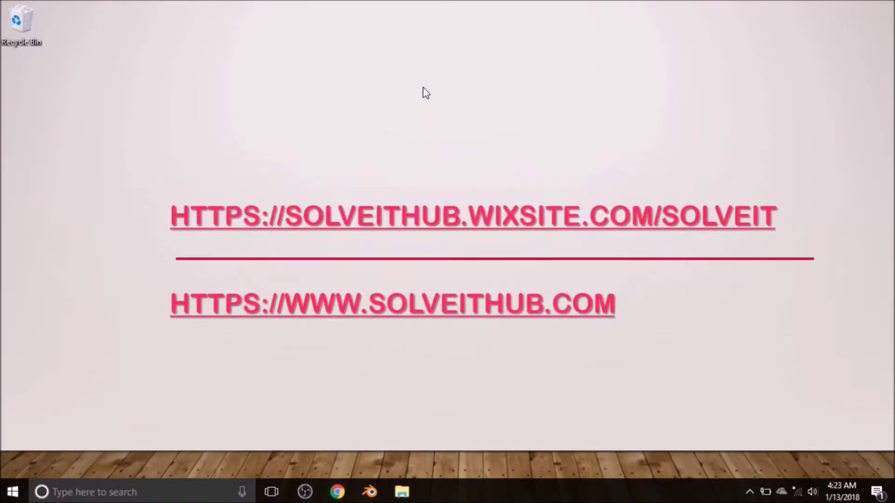
{"action": "right_click", "coordinate": [422, 90]}
{"action": "left_click", "coordinate": [435, 127]}
{"action": "right_click", "coordinate": [432, 120]}
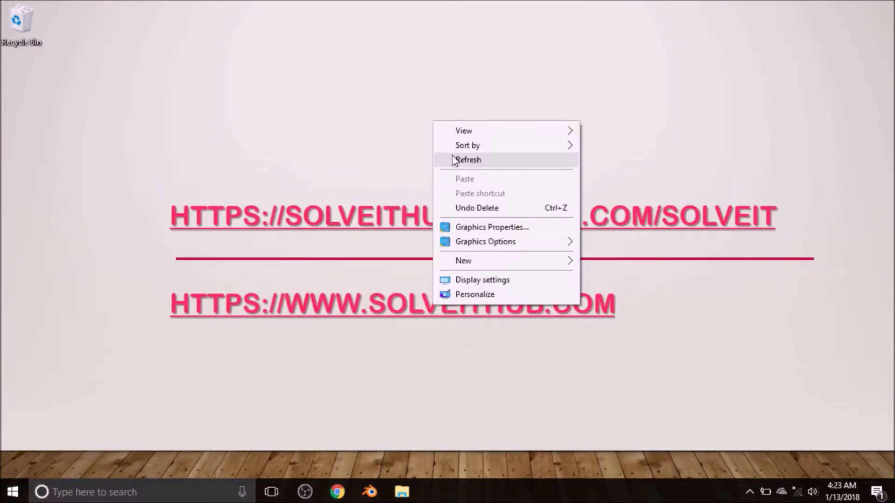
{"action": "left_click", "coordinate": [455, 160]}
{"action": "right_click", "coordinate": [412, 92]}
{"action": "left_click", "coordinate": [443, 137]}
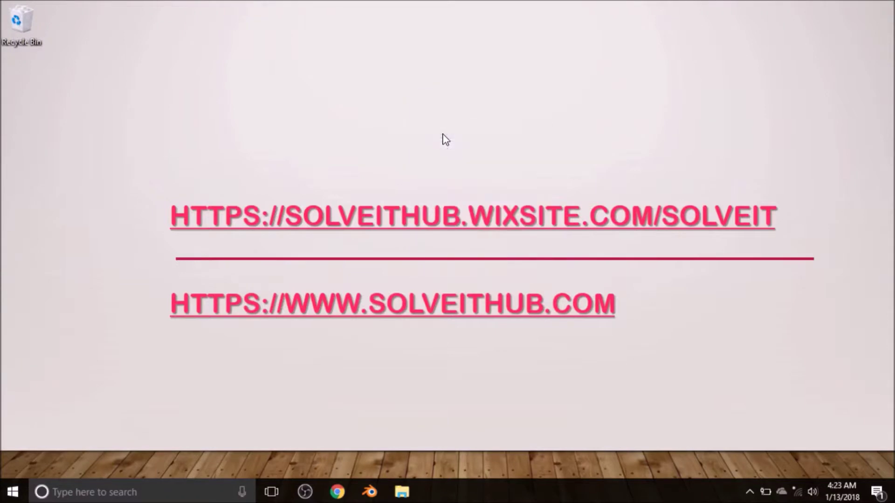
{"action": "right_click", "coordinate": [429, 112]}
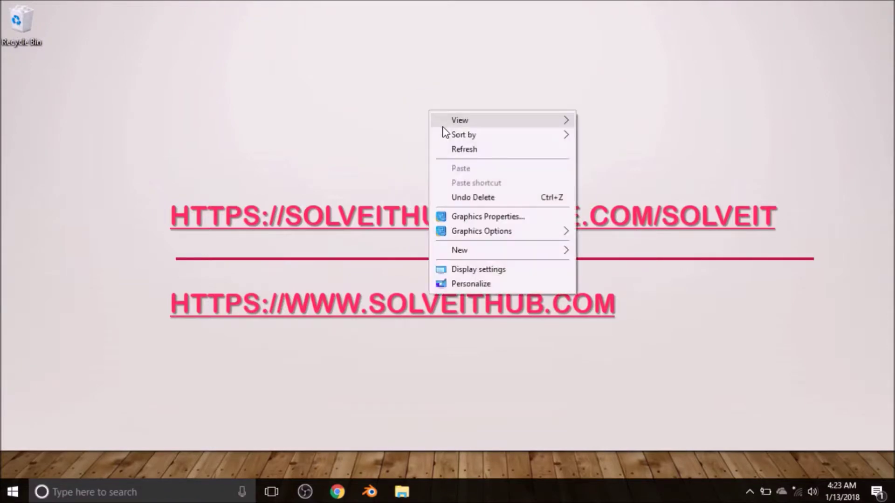
{"action": "left_click", "coordinate": [446, 152]}
{"action": "right_click", "coordinate": [403, 97]}
{"action": "left_click", "coordinate": [427, 134]}
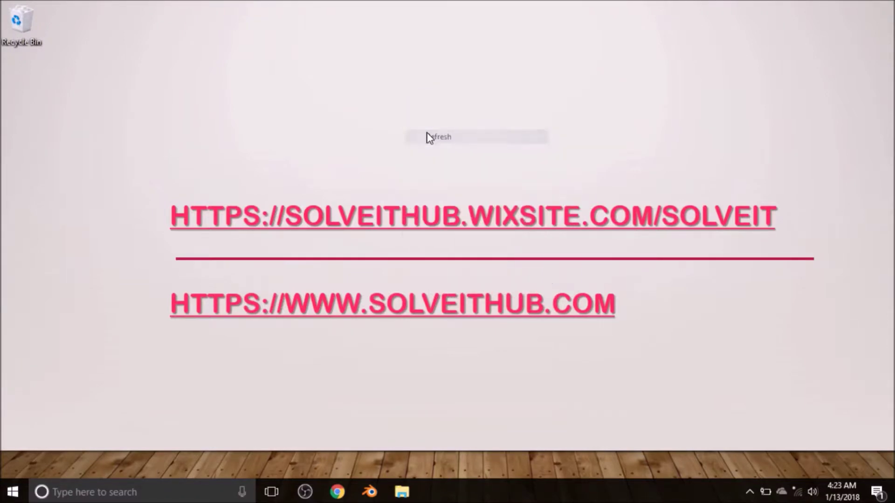
- Refresh the desktop six more times, then launch File Explorer from the taskbar
{"action": "right_click", "coordinate": [406, 90]}
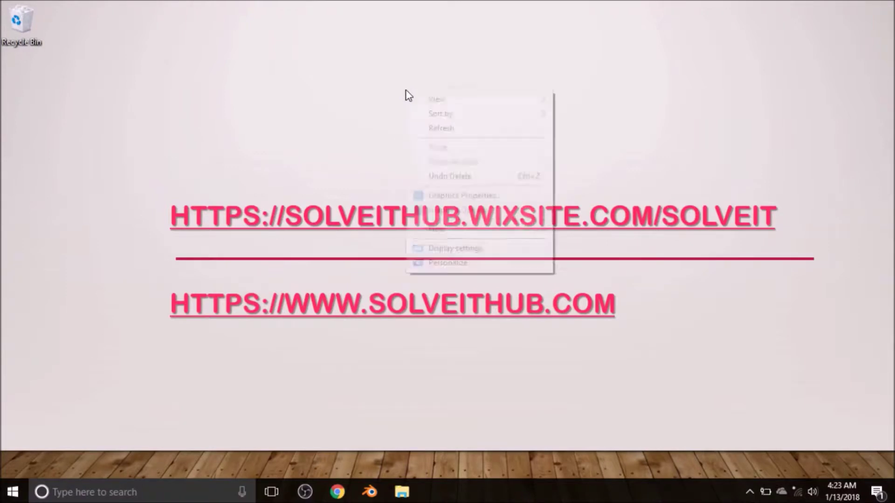
{"action": "left_click", "coordinate": [434, 131]}
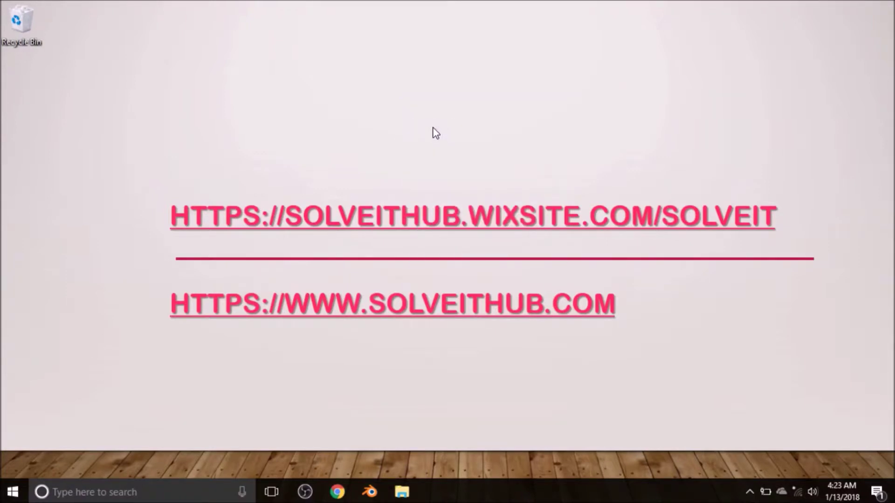
{"action": "right_click", "coordinate": [433, 128]}
{"action": "left_click", "coordinate": [451, 167]}
{"action": "right_click", "coordinate": [430, 103]}
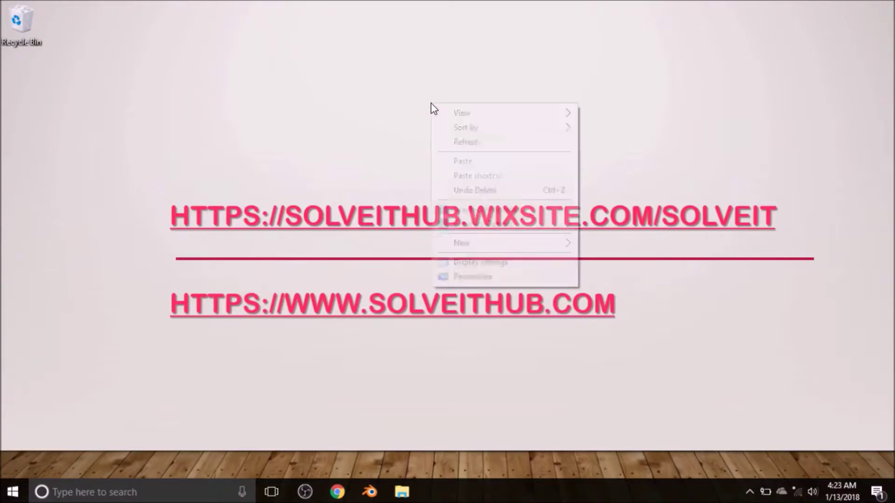
{"action": "left_click", "coordinate": [440, 145]}
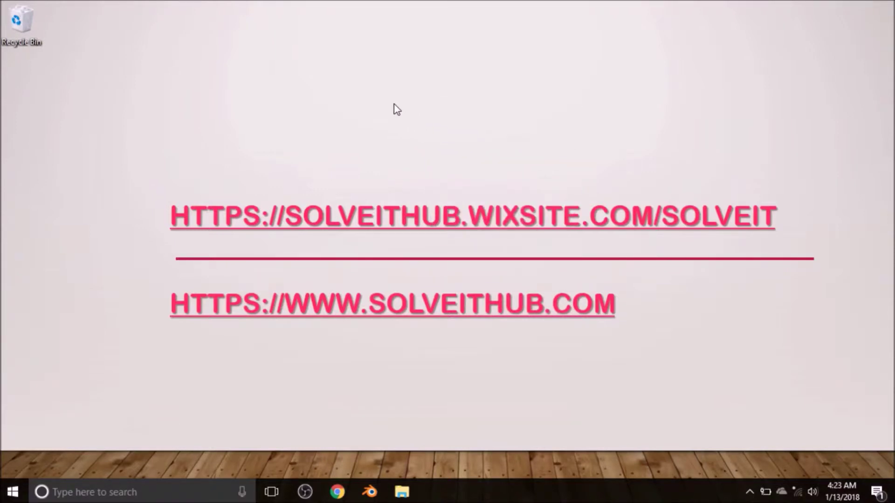
{"action": "right_click", "coordinate": [393, 103]}
{"action": "left_click", "coordinate": [421, 141]}
{"action": "right_click", "coordinate": [366, 76]}
{"action": "left_click", "coordinate": [394, 116]}
{"action": "right_click", "coordinate": [390, 112]}
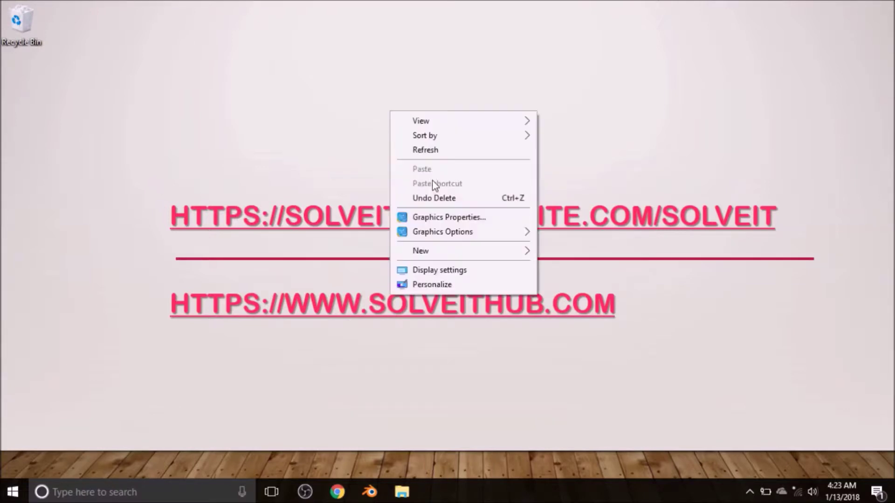
{"action": "left_click", "coordinate": [423, 151]}
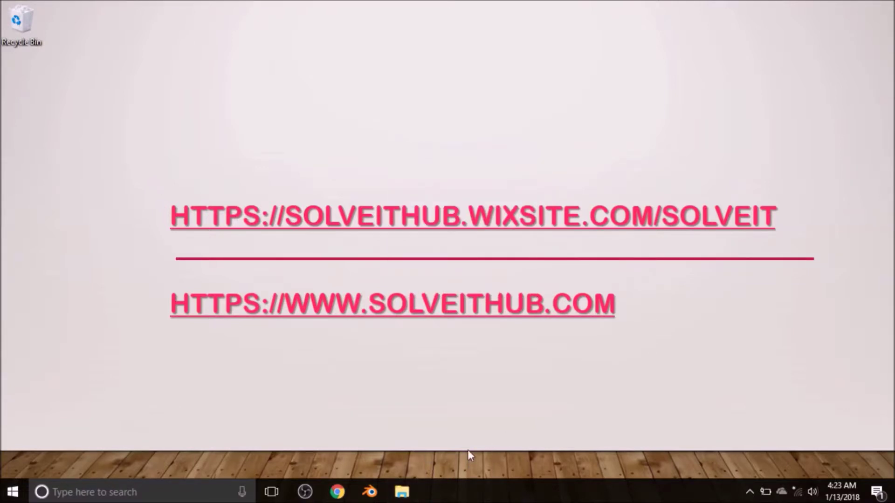
{"action": "left_click", "coordinate": [401, 492]}
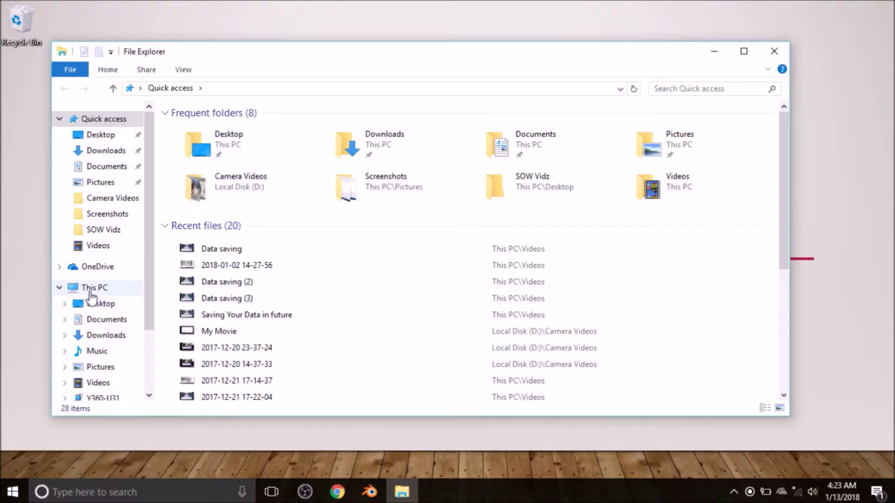
- Show This PC and select drives C:, D: and New Volume (V:) in turn
{"action": "left_click", "coordinate": [92, 289]}
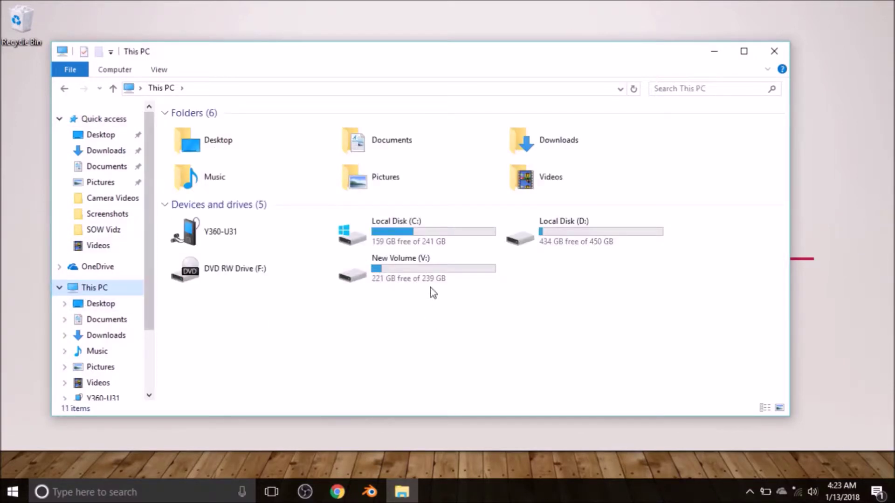
{"action": "left_click", "coordinate": [376, 235]}
{"action": "left_click", "coordinate": [556, 240]}
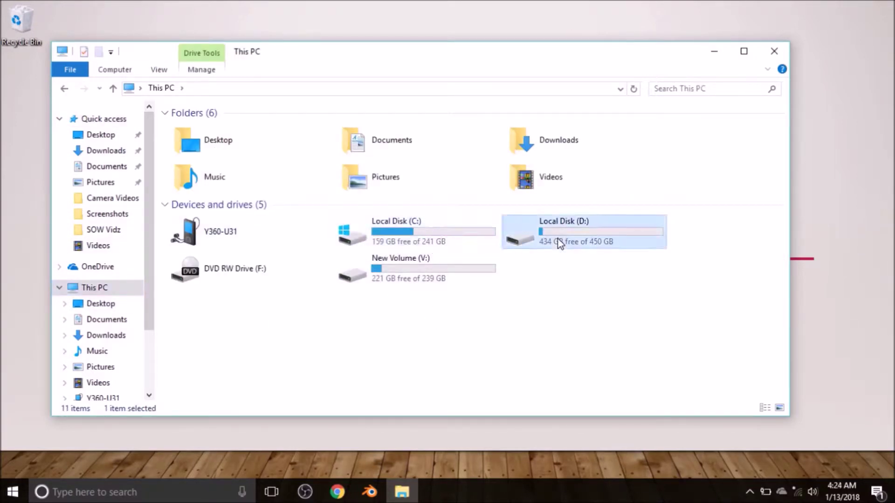
{"action": "left_click", "coordinate": [375, 274]}
{"action": "left_click", "coordinate": [377, 223]}
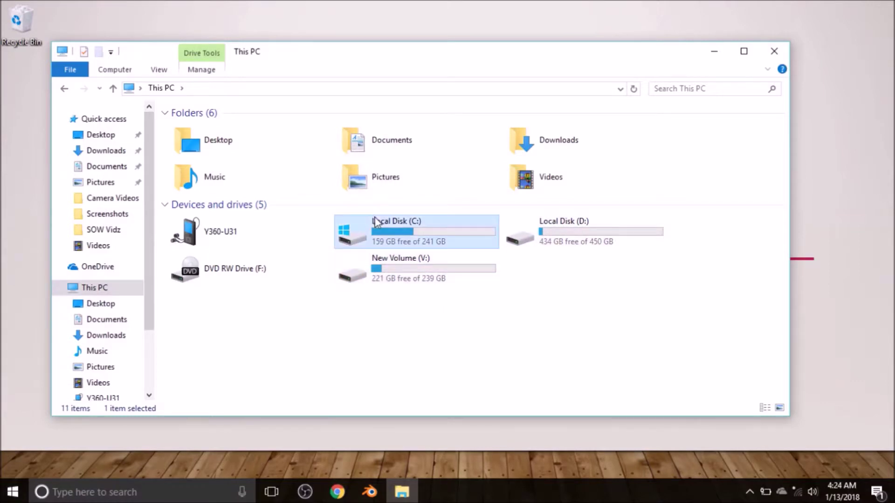
{"action": "left_click", "coordinate": [619, 236]}
{"action": "left_click", "coordinate": [384, 283]}
{"action": "left_click", "coordinate": [405, 243]}
{"action": "left_click", "coordinate": [523, 244]}
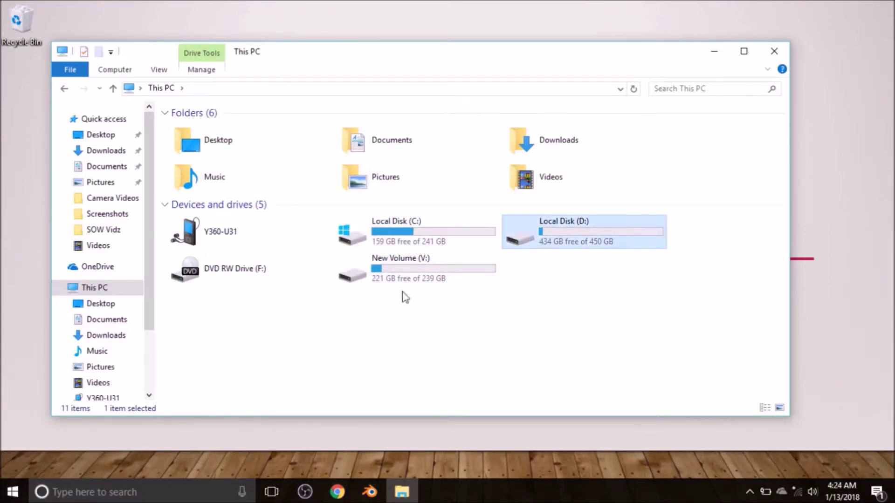
{"action": "left_click", "coordinate": [405, 295]}
{"action": "left_click", "coordinate": [406, 281]}
- Open Local Disk (C:) to view its folders, then return to This PC
{"action": "double_click", "coordinate": [425, 234]}
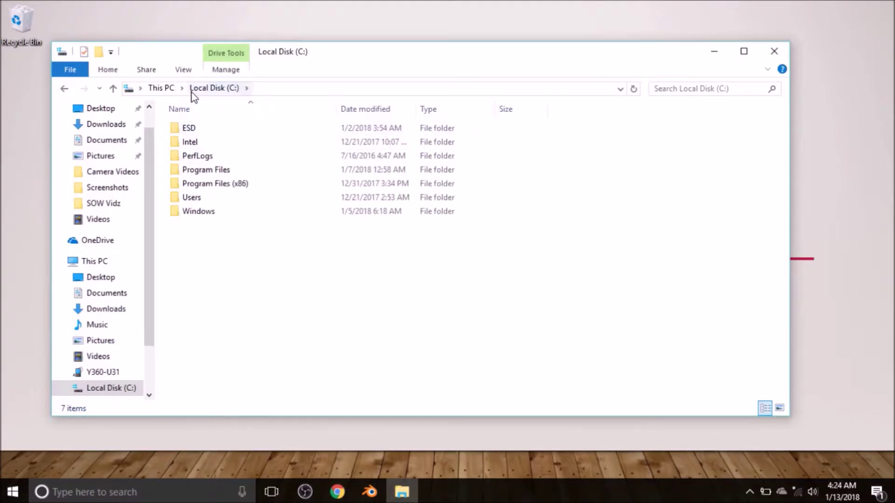
{"action": "left_click", "coordinate": [164, 88]}
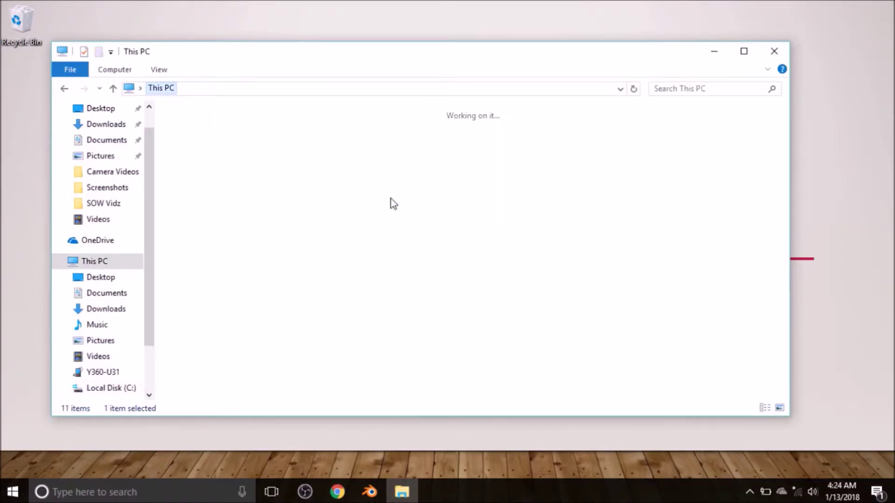
{"action": "mouse_move", "coordinate": [401, 231]}
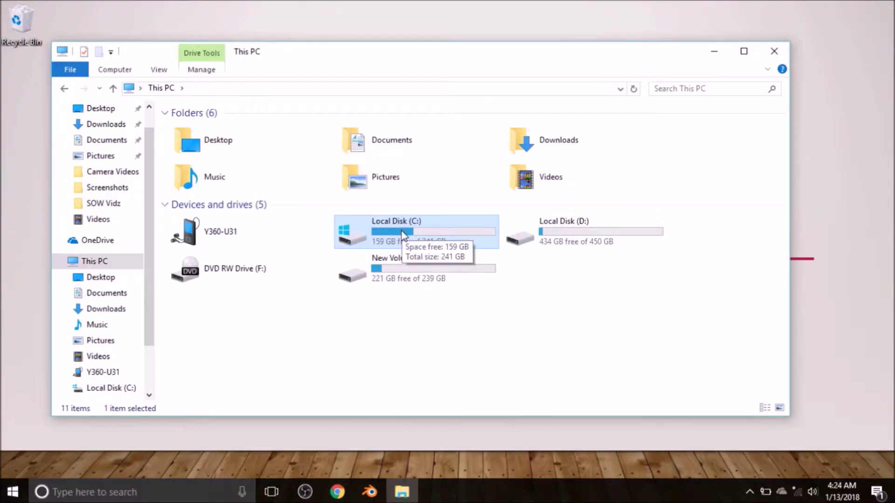
{"action": "double_click", "coordinate": [402, 231]}
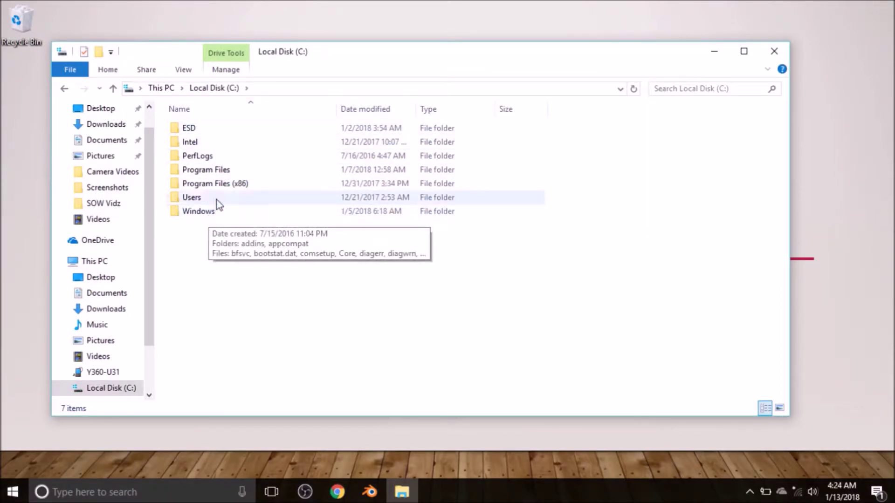
{"action": "left_click", "coordinate": [160, 87]}
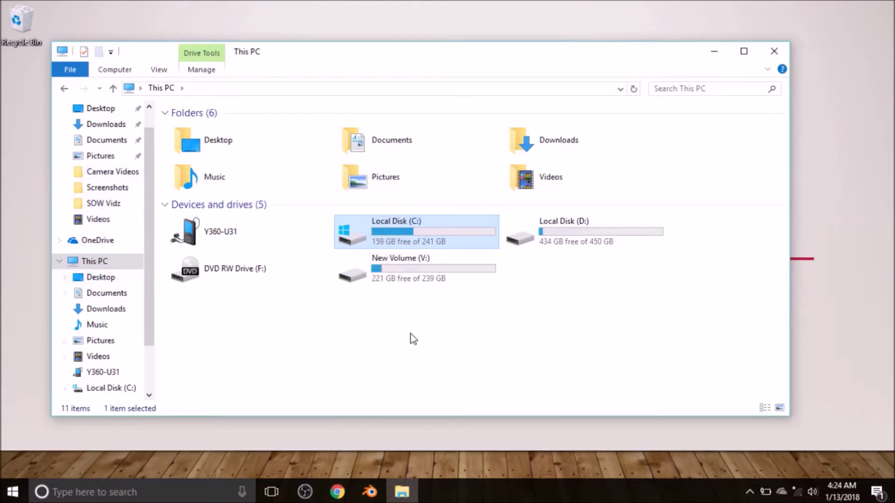
- Browse the Camera Videos, Downloads, Documents, Pictures and Videos folders
{"action": "left_click", "coordinate": [109, 178]}
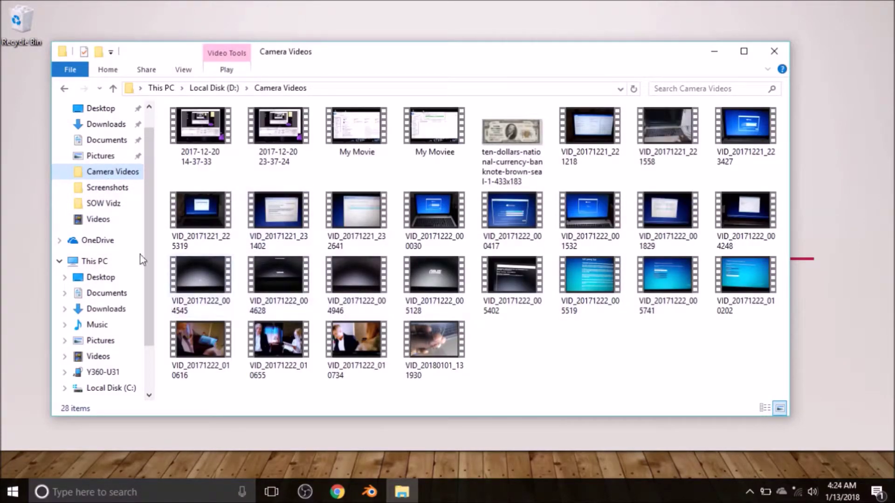
{"action": "left_click", "coordinate": [112, 125]}
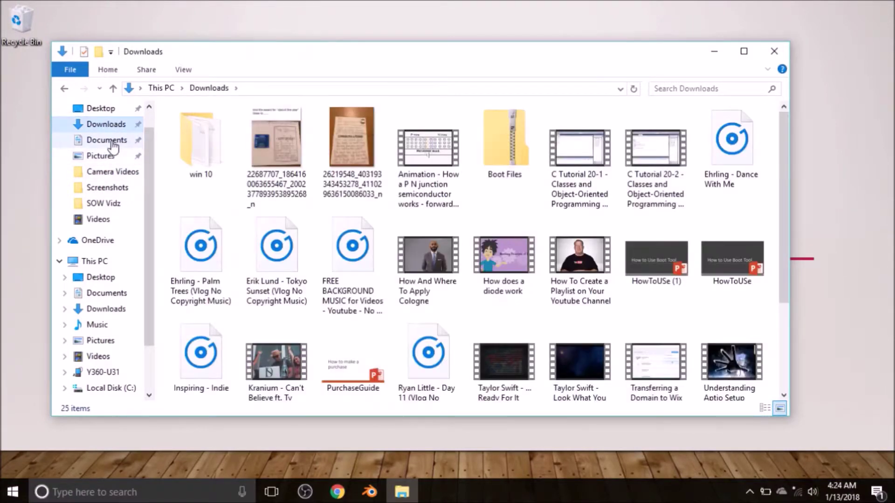
{"action": "left_click", "coordinate": [112, 141]}
{"action": "left_click", "coordinate": [111, 156]}
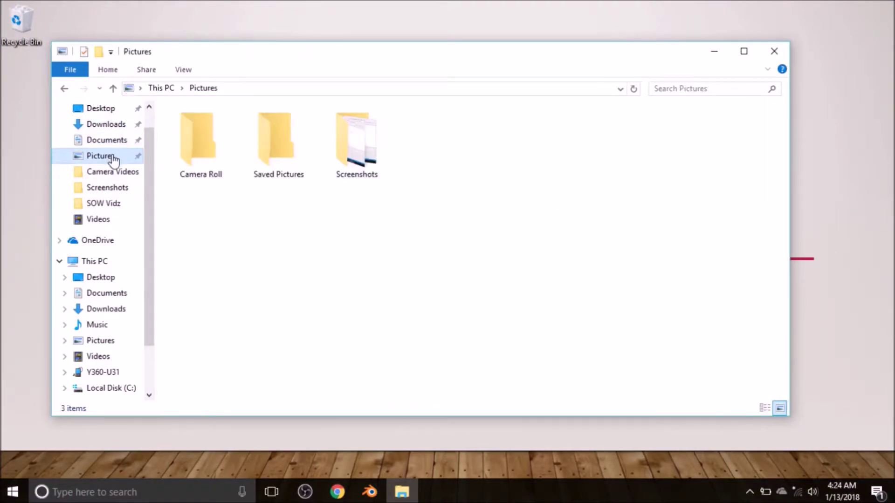
{"action": "left_click", "coordinate": [88, 358]}
- Look inside Local Disk (C:) from This PC and come back to This PC
{"action": "left_click", "coordinate": [128, 263]}
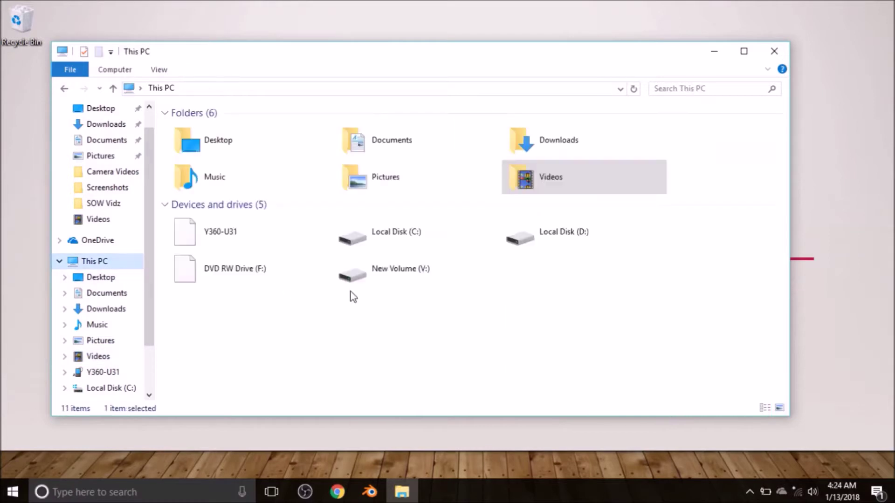
{"action": "double_click", "coordinate": [397, 247]}
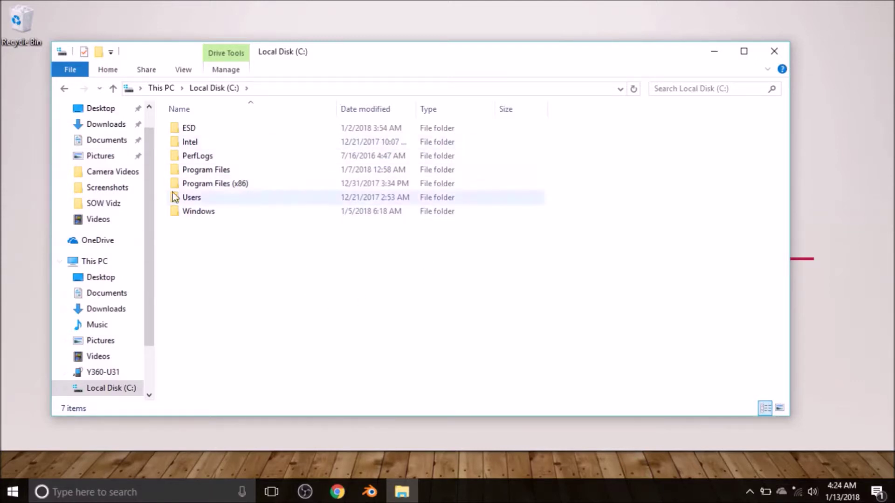
{"action": "left_click", "coordinate": [163, 88]}
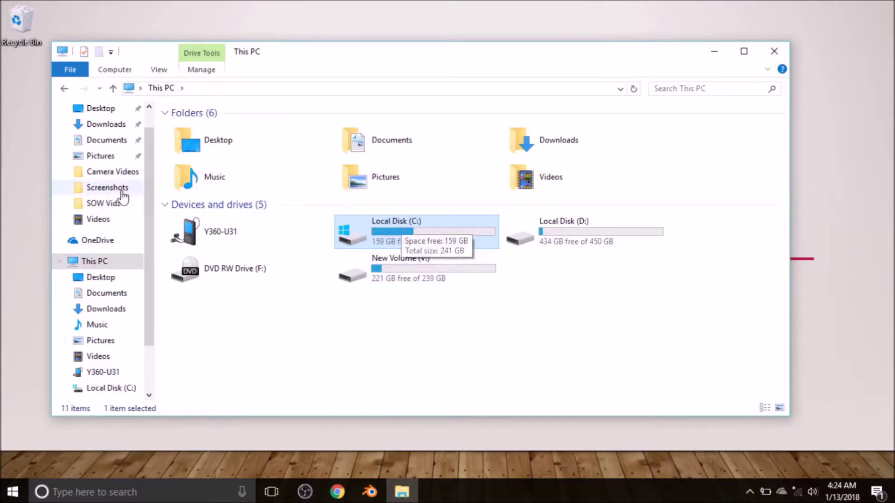
- Pass through Pictures, Documents and Downloads, ending in the Videos folder
{"action": "left_click", "coordinate": [98, 156]}
{"action": "left_click", "coordinate": [105, 141]}
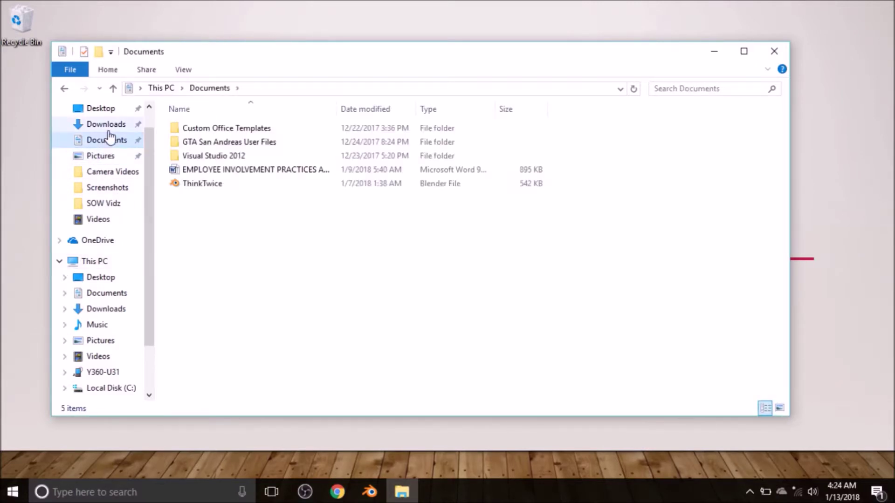
{"action": "left_click", "coordinate": [105, 124]}
{"action": "left_click", "coordinate": [103, 357]}
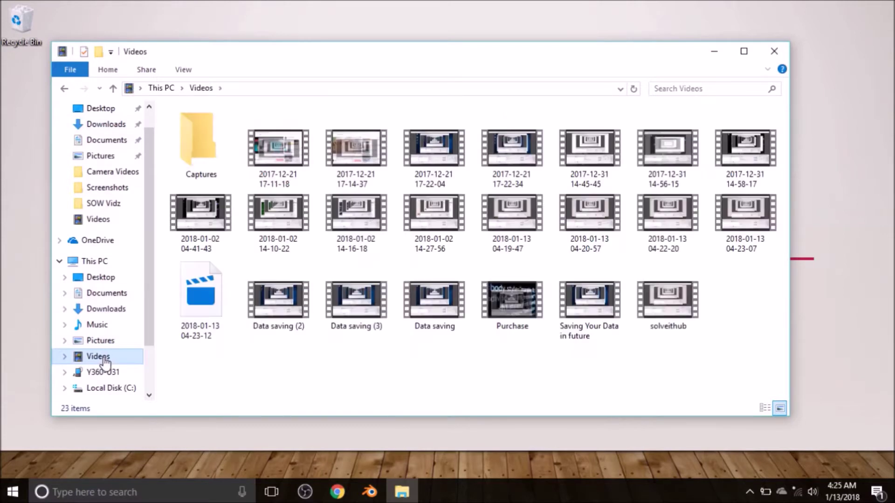
- Select Local Disk (C:) in This PC, then move on to the Downloads folder
{"action": "left_click", "coordinate": [7, 157]}
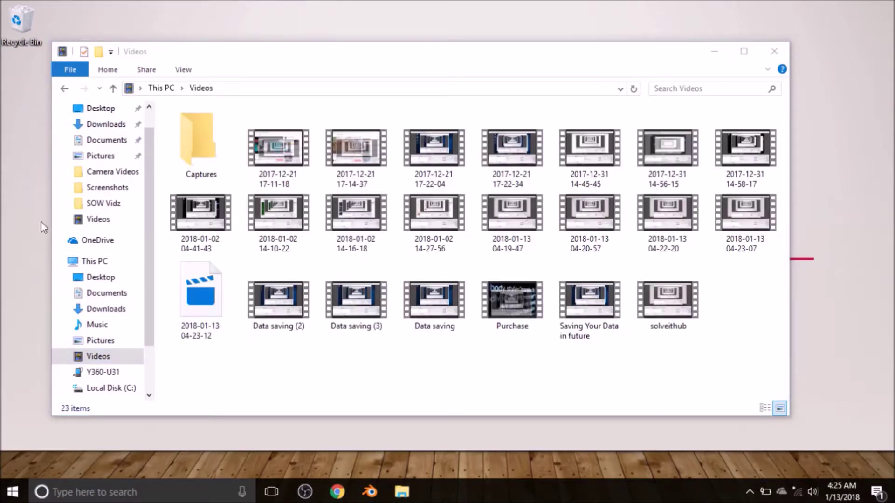
{"action": "left_click", "coordinate": [83, 262]}
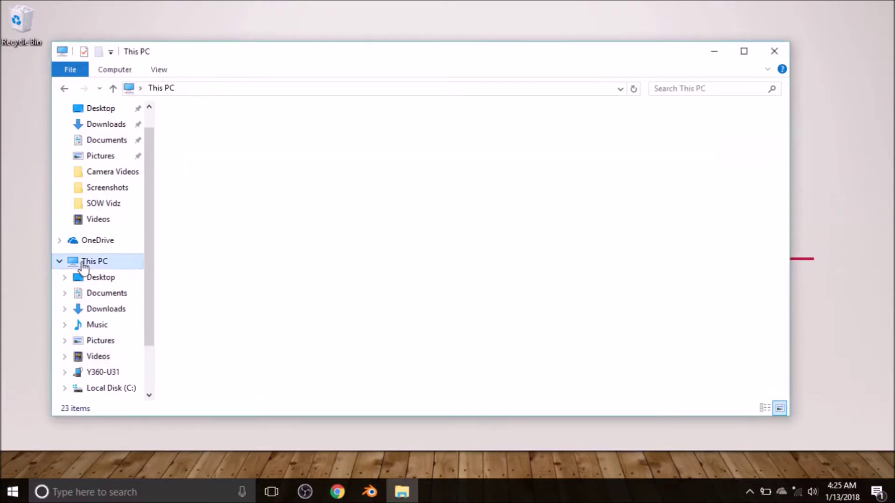
{"action": "left_click", "coordinate": [409, 234]}
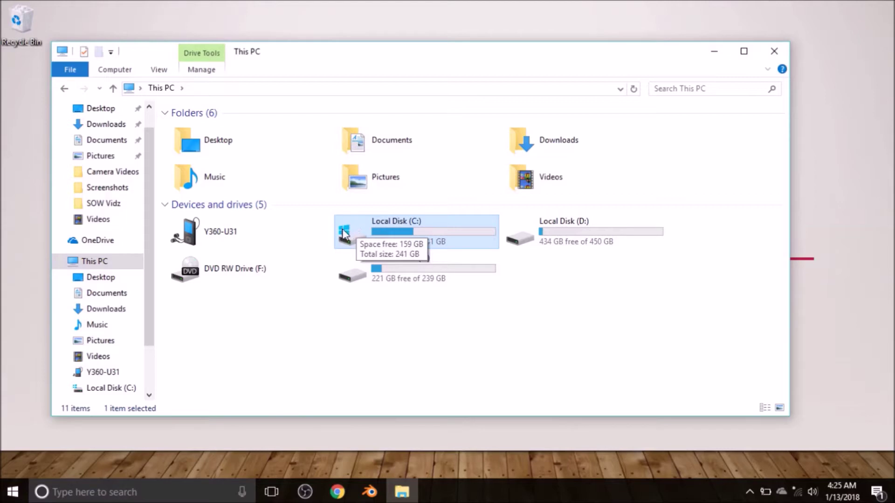
{"action": "left_click", "coordinate": [105, 127]}
- Check the Cologne video and background music files, then select everything in Downloads
{"action": "right_click", "coordinate": [436, 242]}
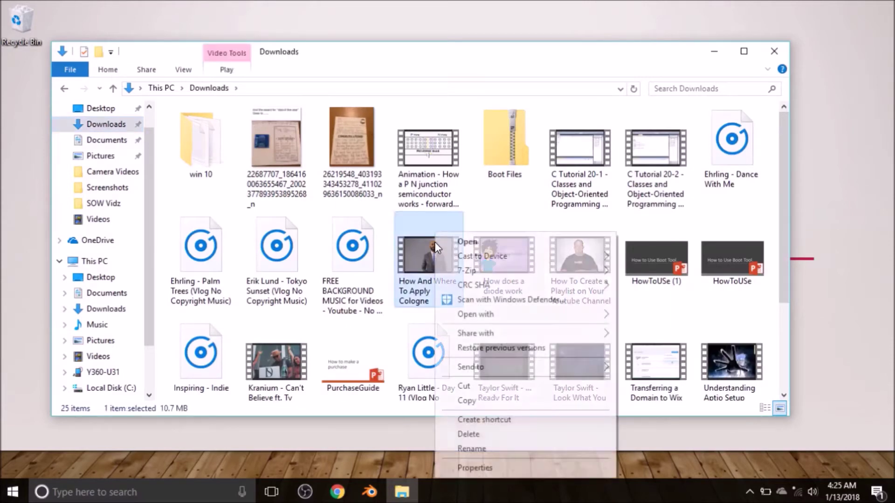
{"action": "left_click", "coordinate": [371, 276]}
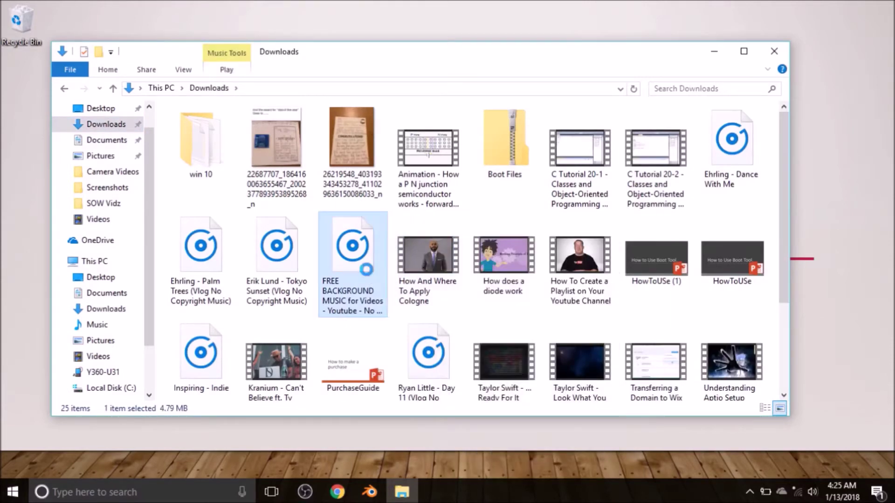
{"action": "right_click", "coordinate": [371, 275]}
{"action": "left_click", "coordinate": [631, 256]}
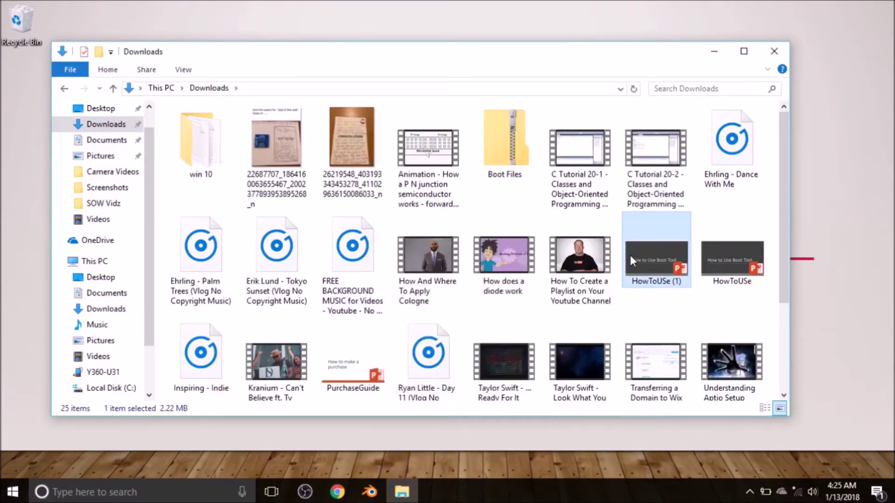
{"action": "key", "text": "ctrl+a"}
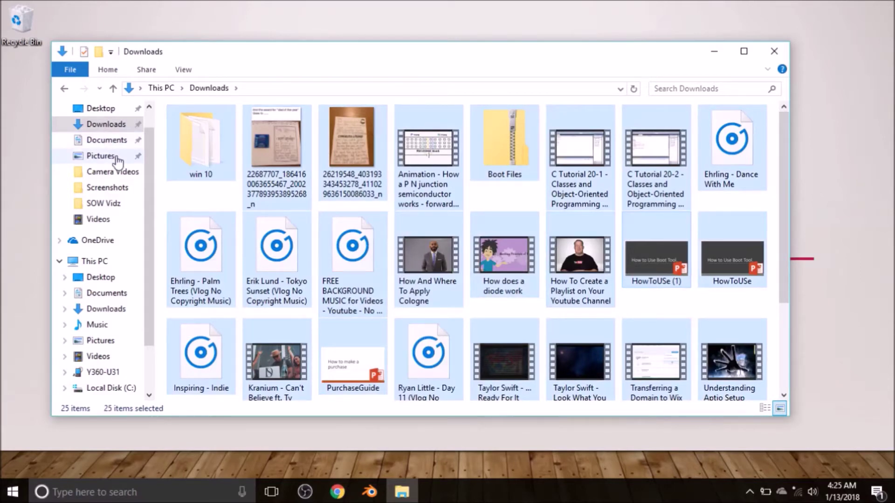
- Go through Documents and Pictures to Videos and select all 23 items
{"action": "left_click", "coordinate": [100, 140]}
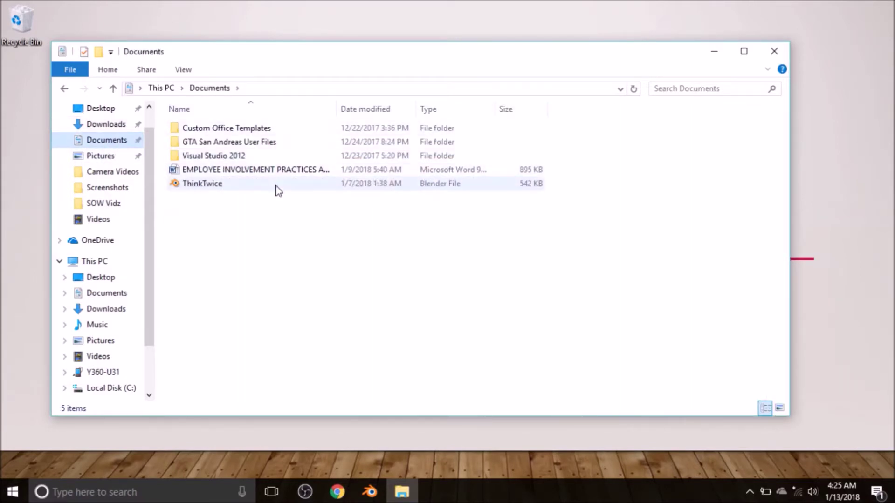
{"action": "left_click", "coordinate": [79, 161]}
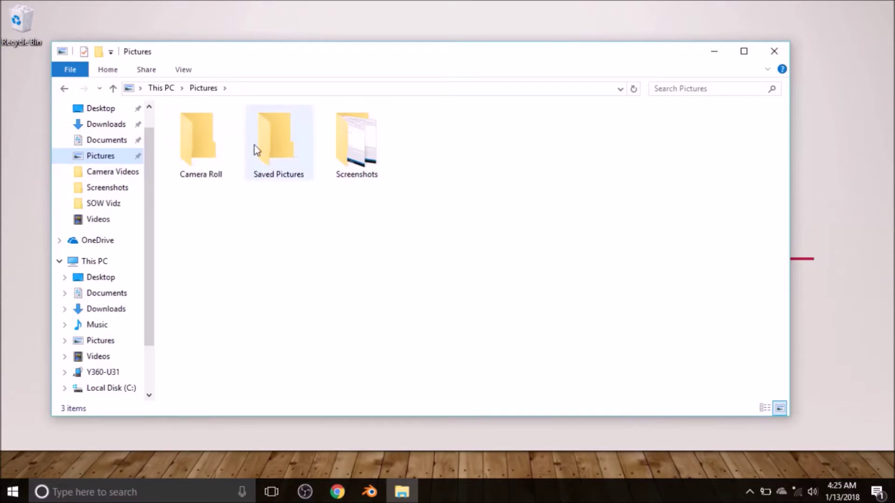
{"action": "left_click", "coordinate": [91, 357]}
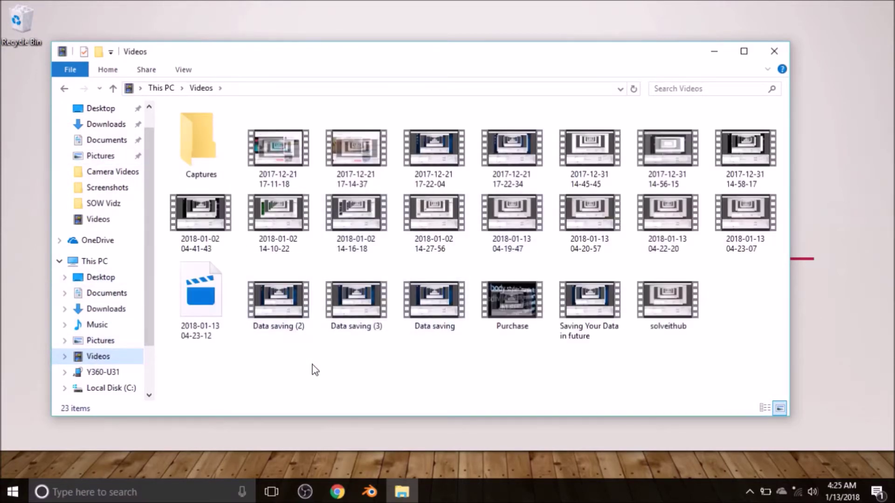
{"action": "key", "text": "ctrl+a"}
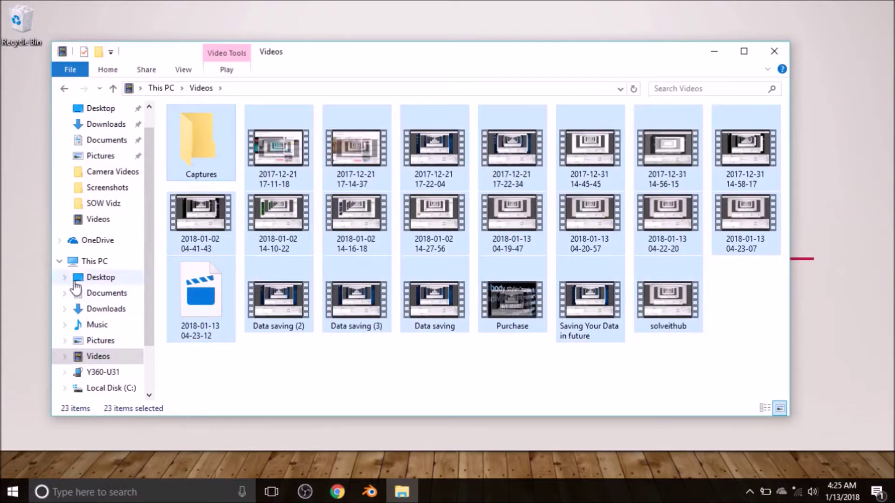
- Create a new folder named 'backup' on Local Disk (D:) with Ctrl+Shift+N
{"action": "left_click", "coordinate": [101, 262]}
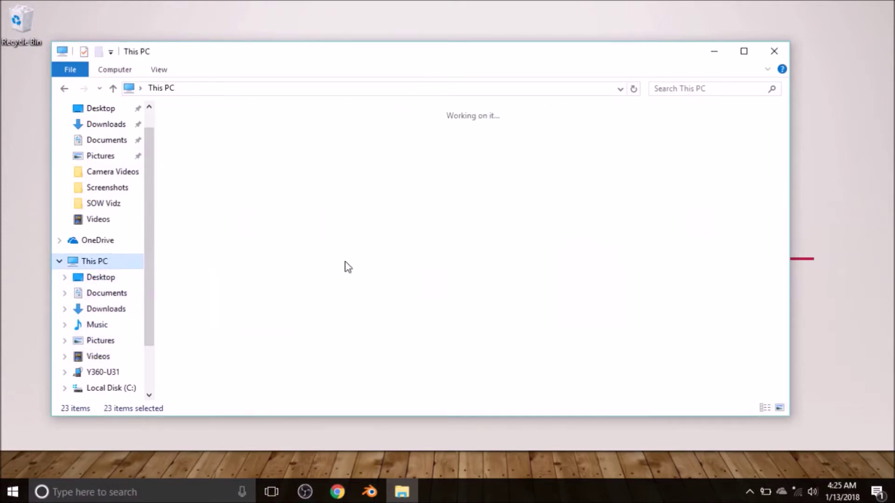
{"action": "double_click", "coordinate": [569, 242]}
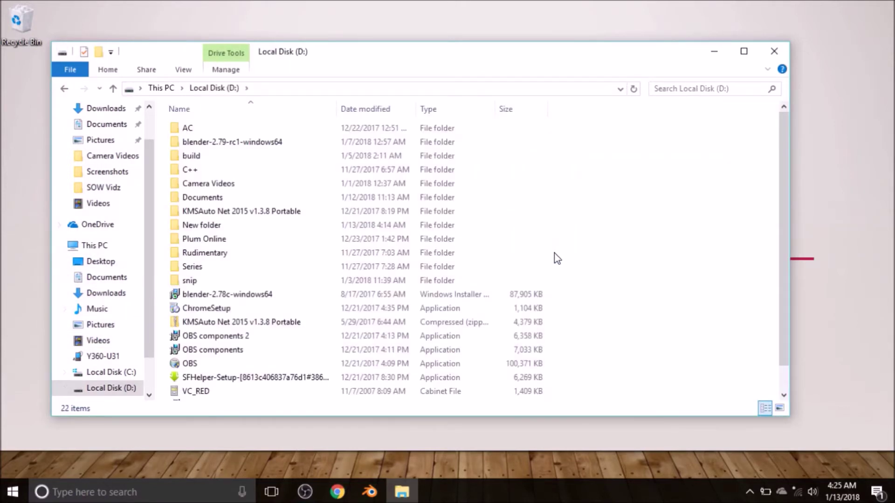
{"action": "key", "text": "ctrl+shift+n"}
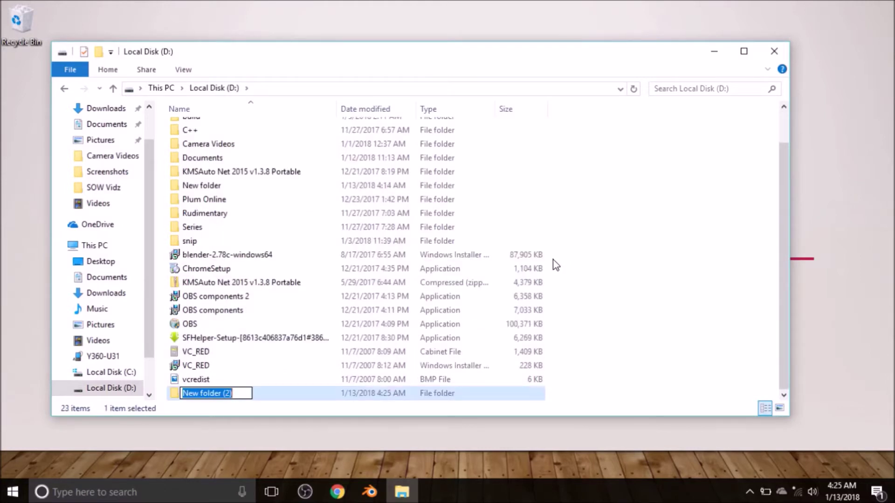
{"action": "type", "text": "backup"}
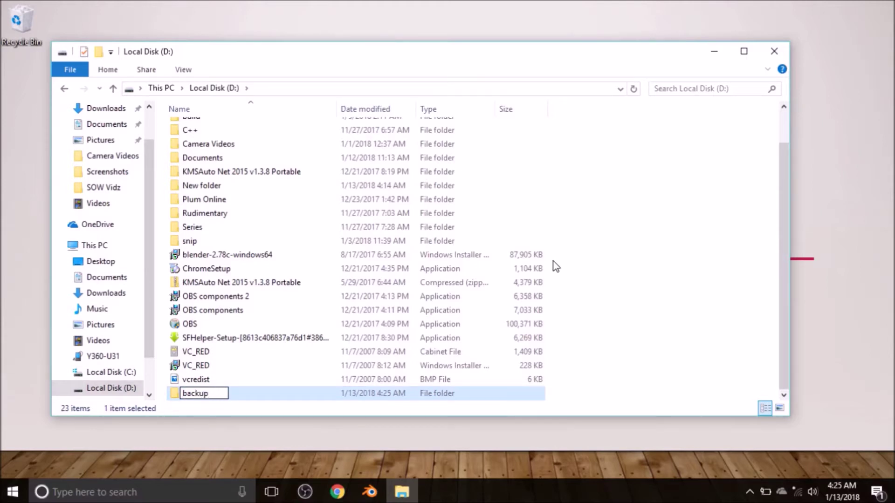
{"action": "key", "text": "Return"}
- Paste the 23 copied Videos items into the backup folder
{"action": "double_click", "coordinate": [265, 397]}
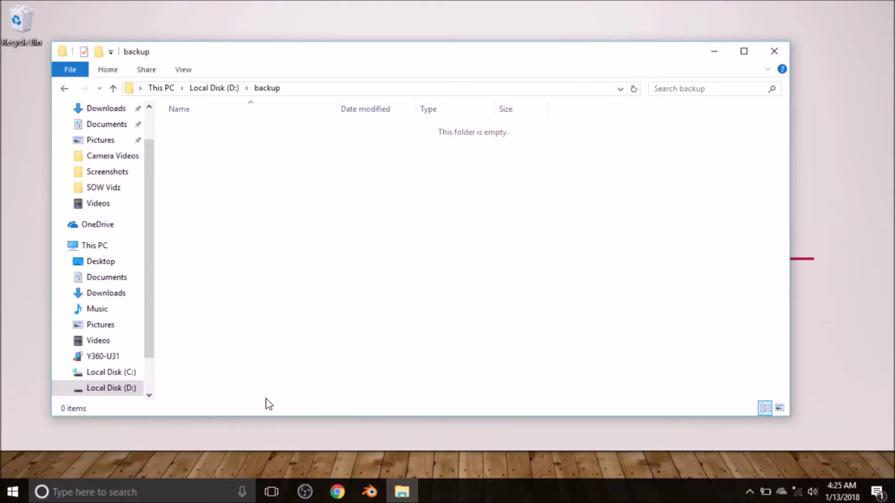
{"action": "right_click", "coordinate": [420, 209]}
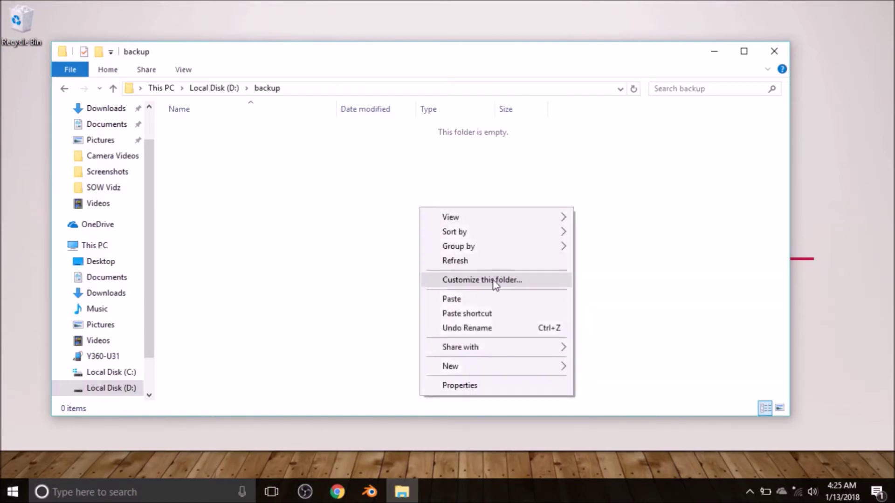
{"action": "left_click", "coordinate": [475, 301]}
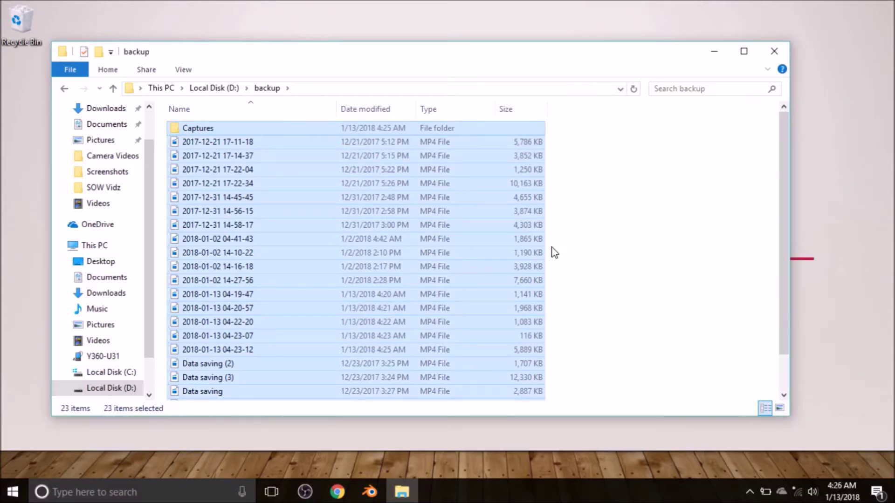
{"action": "left_click", "coordinate": [109, 249]}
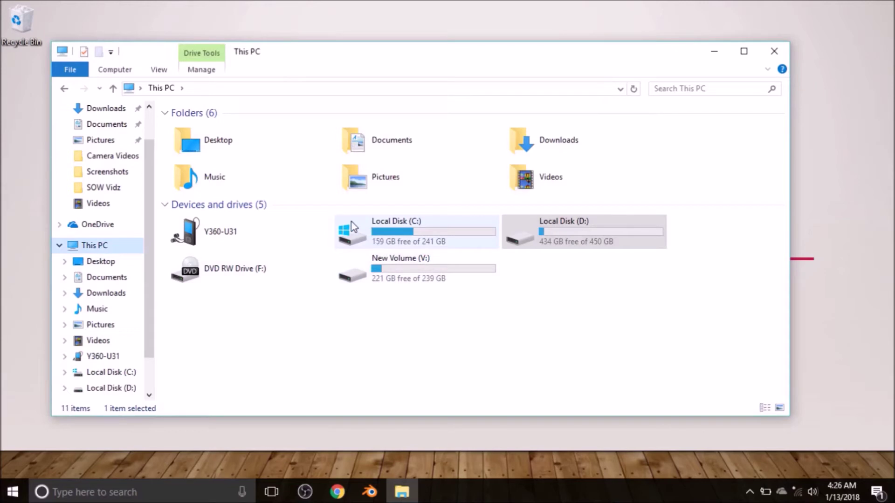
- Open Local Disk (C:), then D: showing the backup folder, then C: again, returning to This PC each time
{"action": "double_click", "coordinate": [344, 233]}
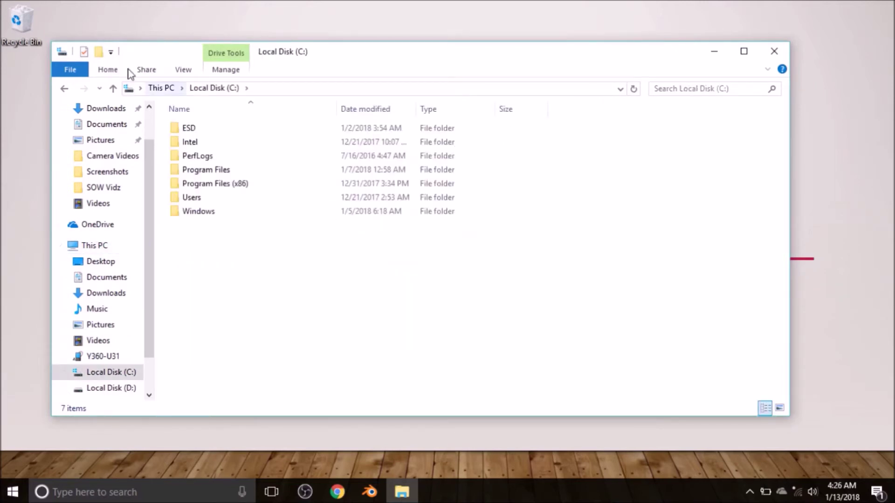
{"action": "left_click", "coordinate": [159, 89]}
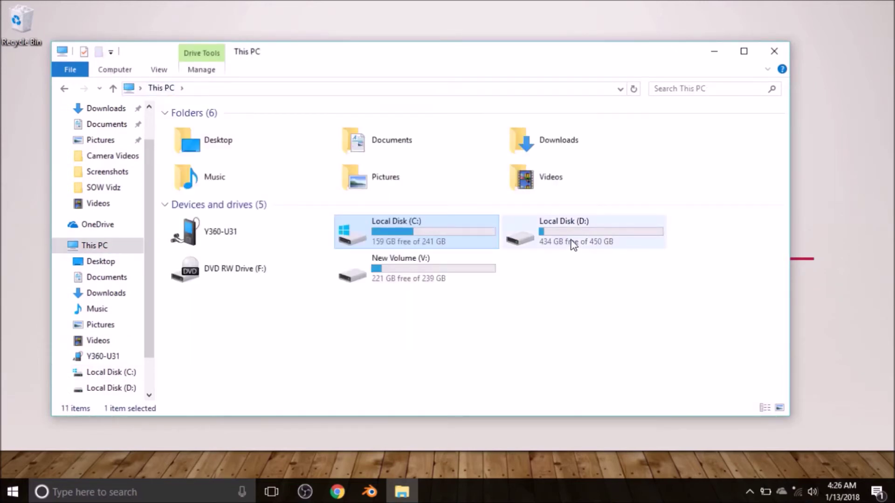
{"action": "double_click", "coordinate": [573, 242]}
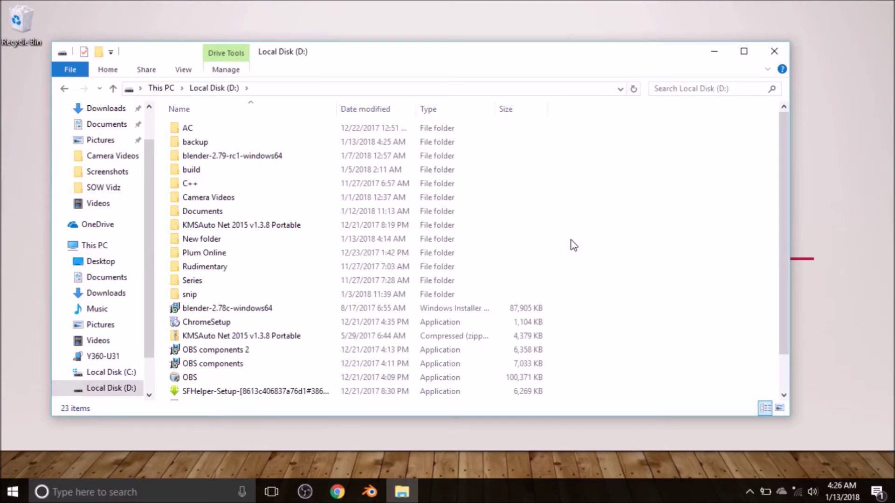
{"action": "left_click", "coordinate": [168, 90]}
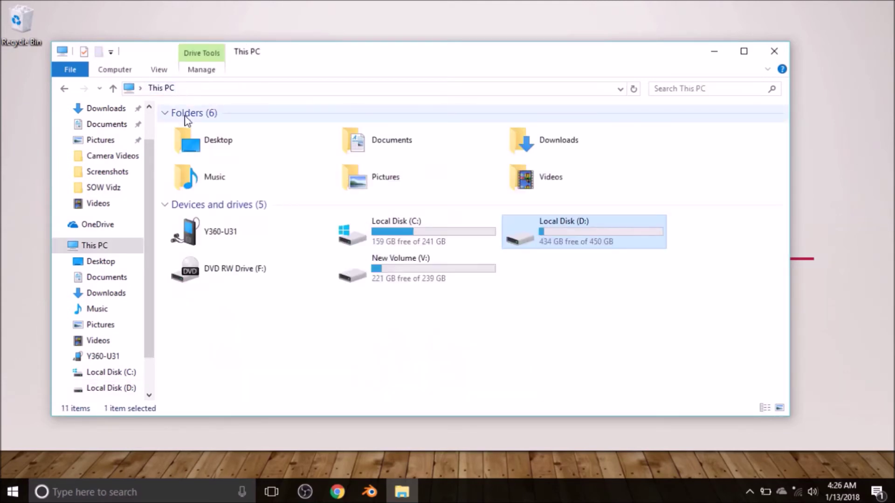
{"action": "double_click", "coordinate": [419, 238]}
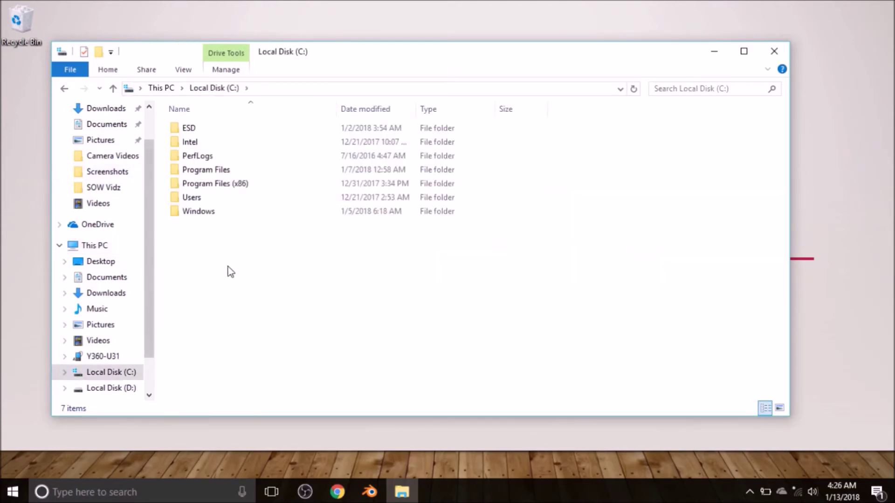
{"action": "left_click", "coordinate": [161, 88]}
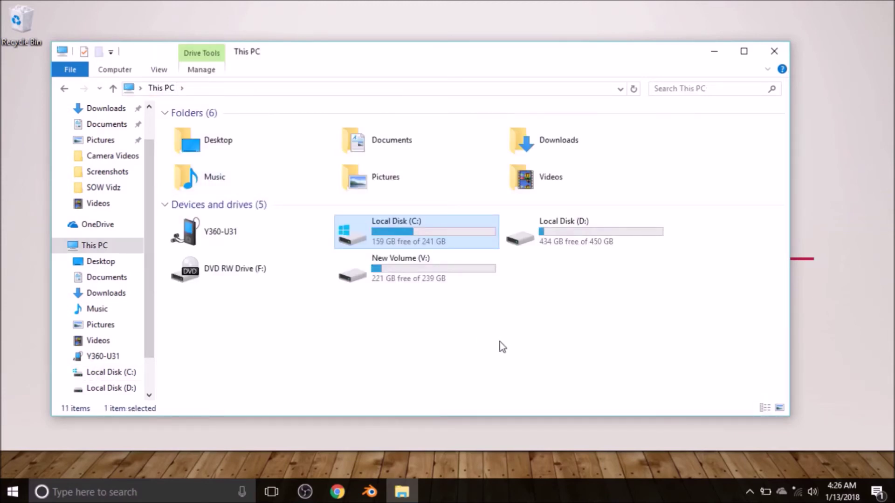
{"action": "left_click", "coordinate": [560, 235]}
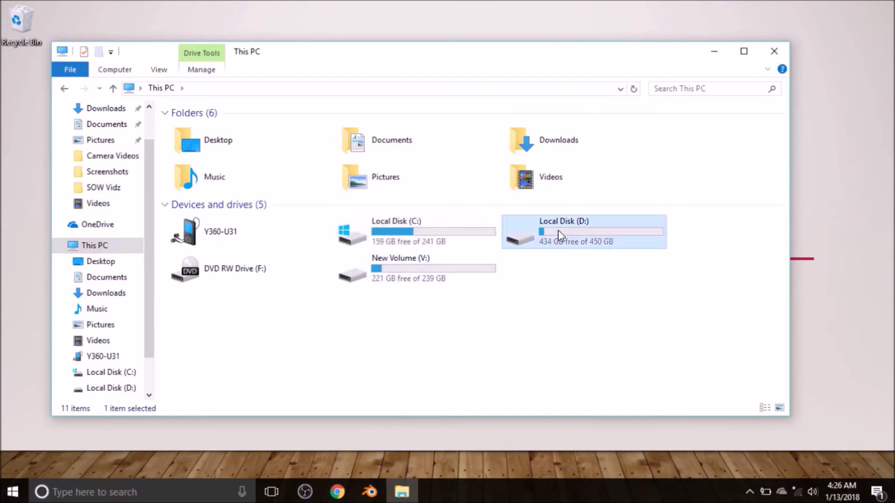
{"action": "left_click", "coordinate": [374, 279]}
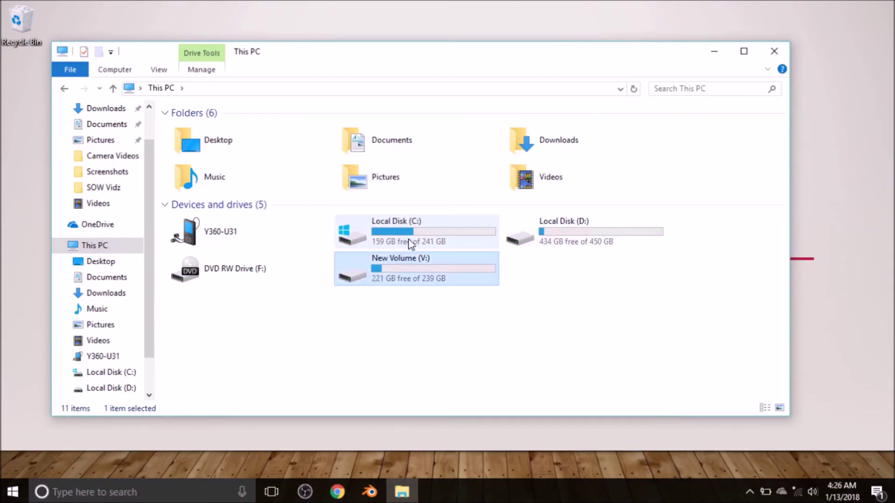
{"action": "mouse_move", "coordinate": [412, 236]}
{"action": "left_click", "coordinate": [389, 234]}
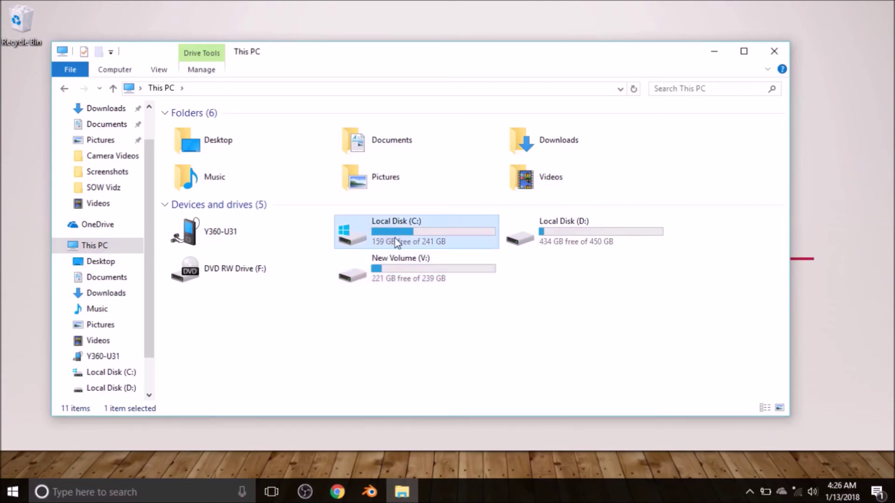
{"action": "left_click", "coordinate": [634, 237]}
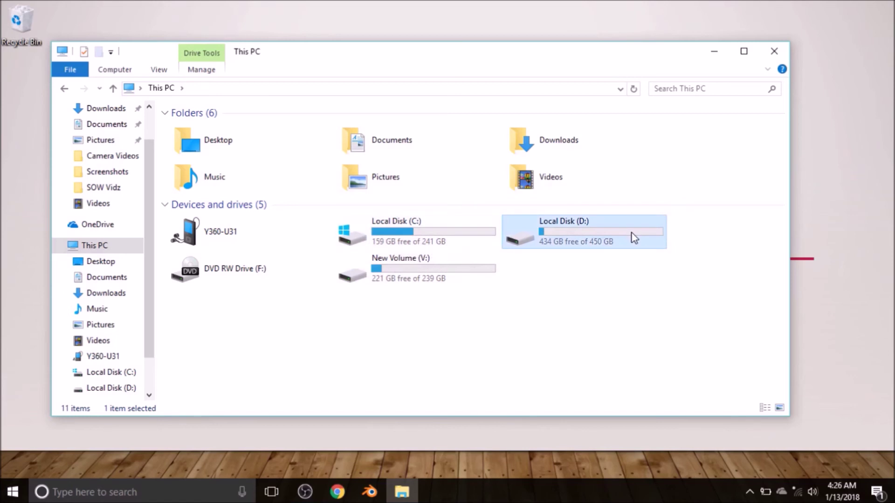
{"action": "left_click", "coordinate": [354, 279]}
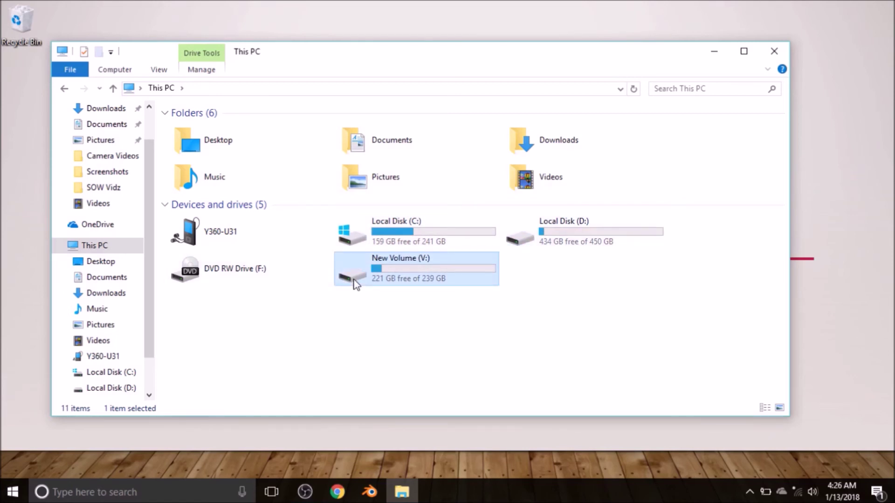
{"action": "left_click", "coordinate": [703, 55]}
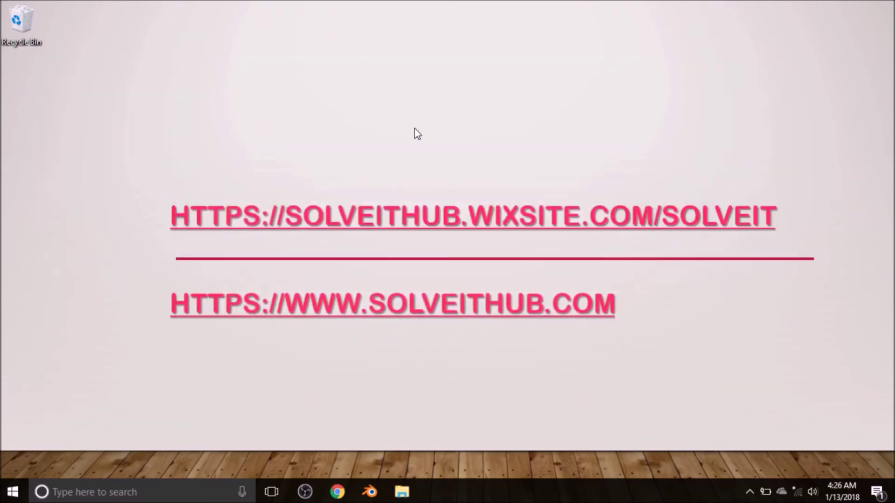